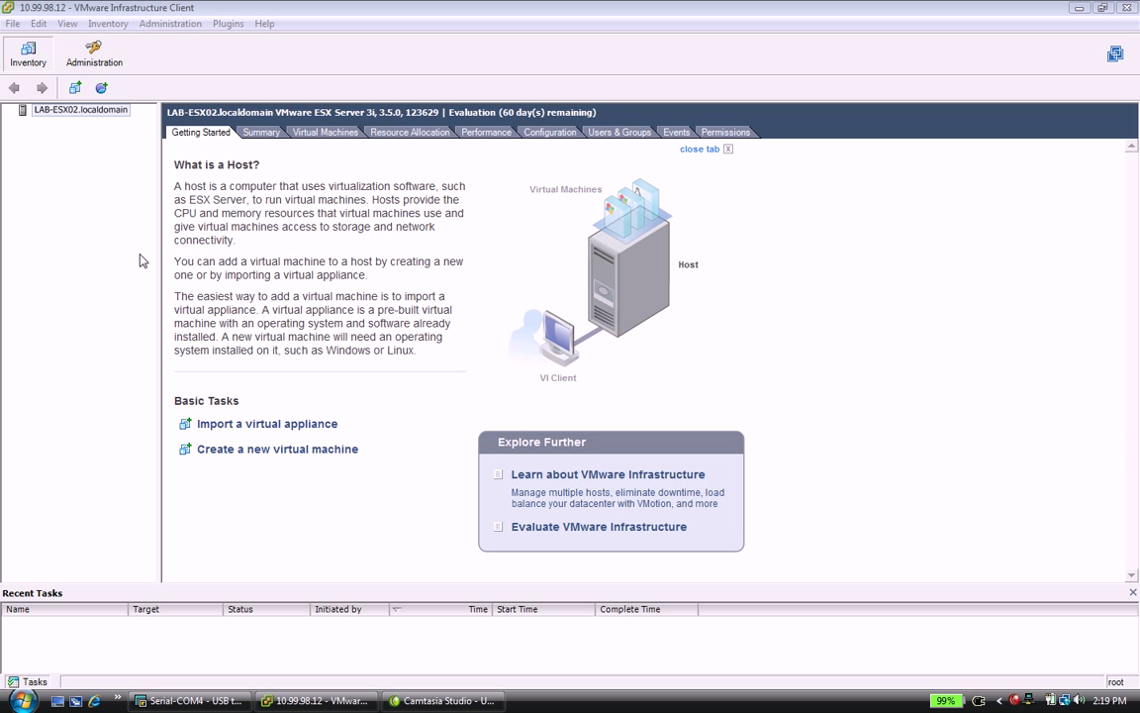
# Start a new virtual machine on the host LAB-ESX02.localdomain using the Custom configuration.
pyautogui.rightClick(97, 114)
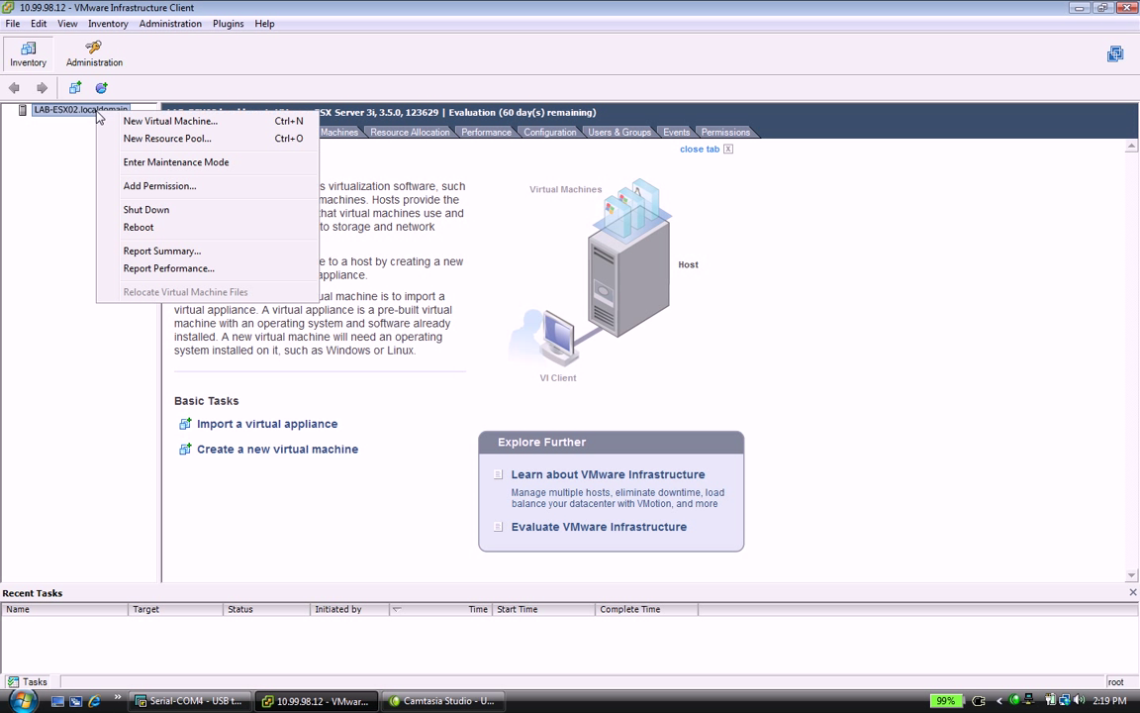
pyautogui.click(79, 135)
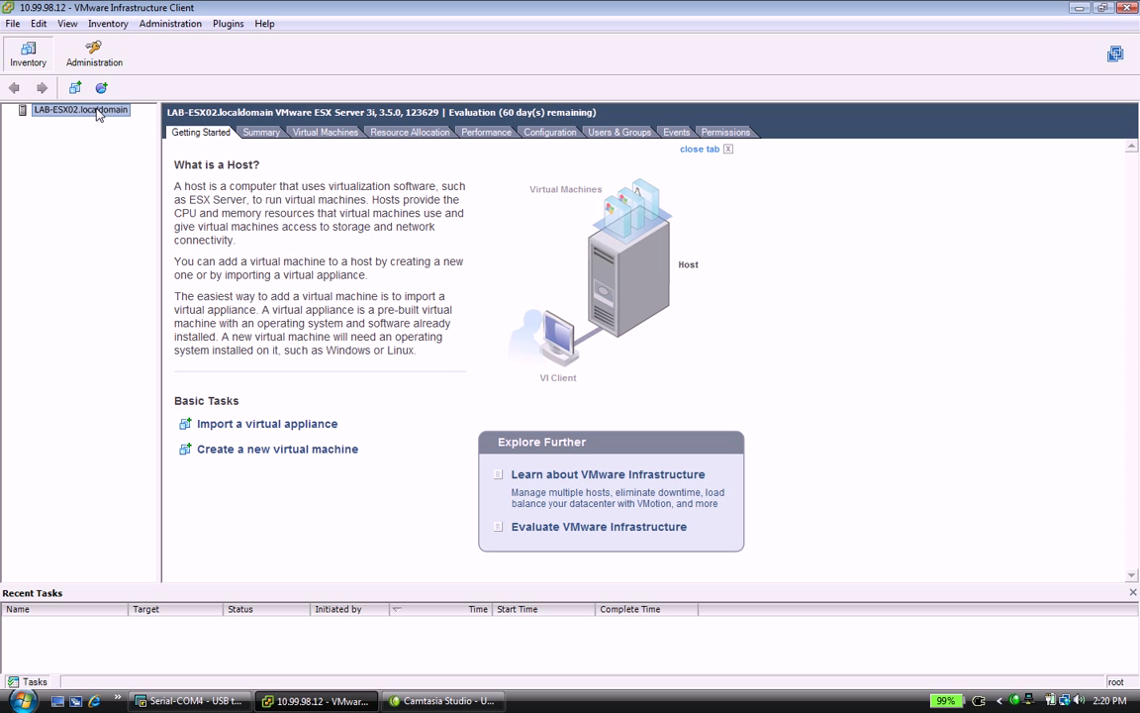
pyautogui.rightClick(98, 115)
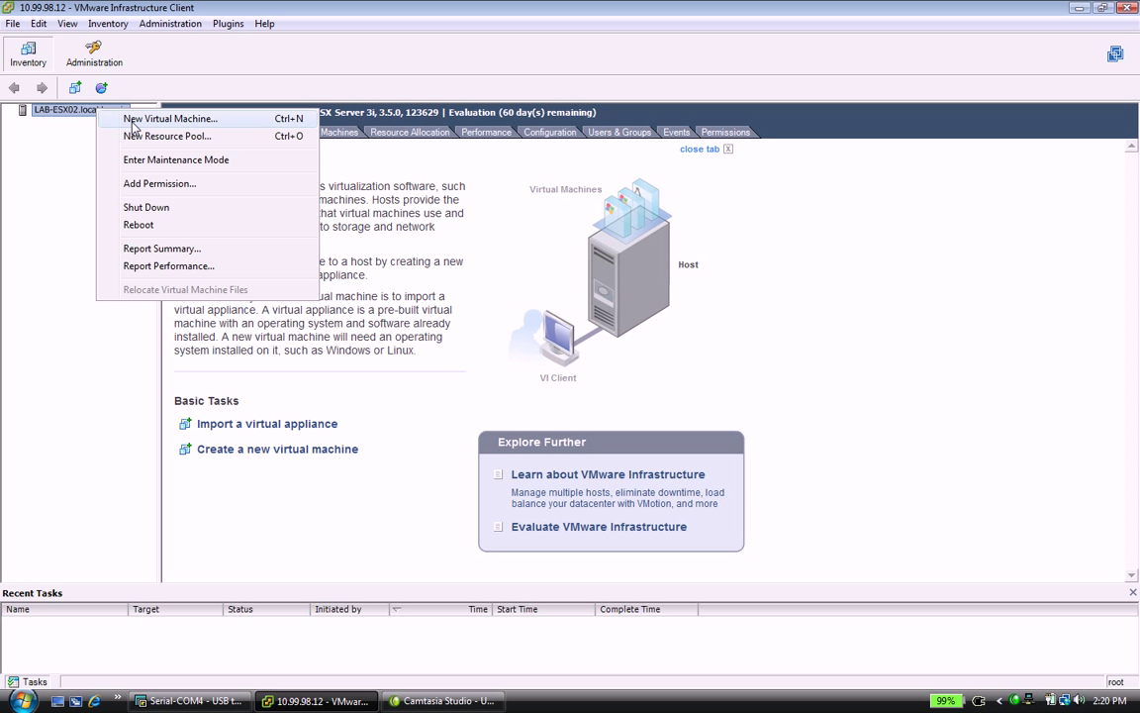
pyautogui.click(137, 119)
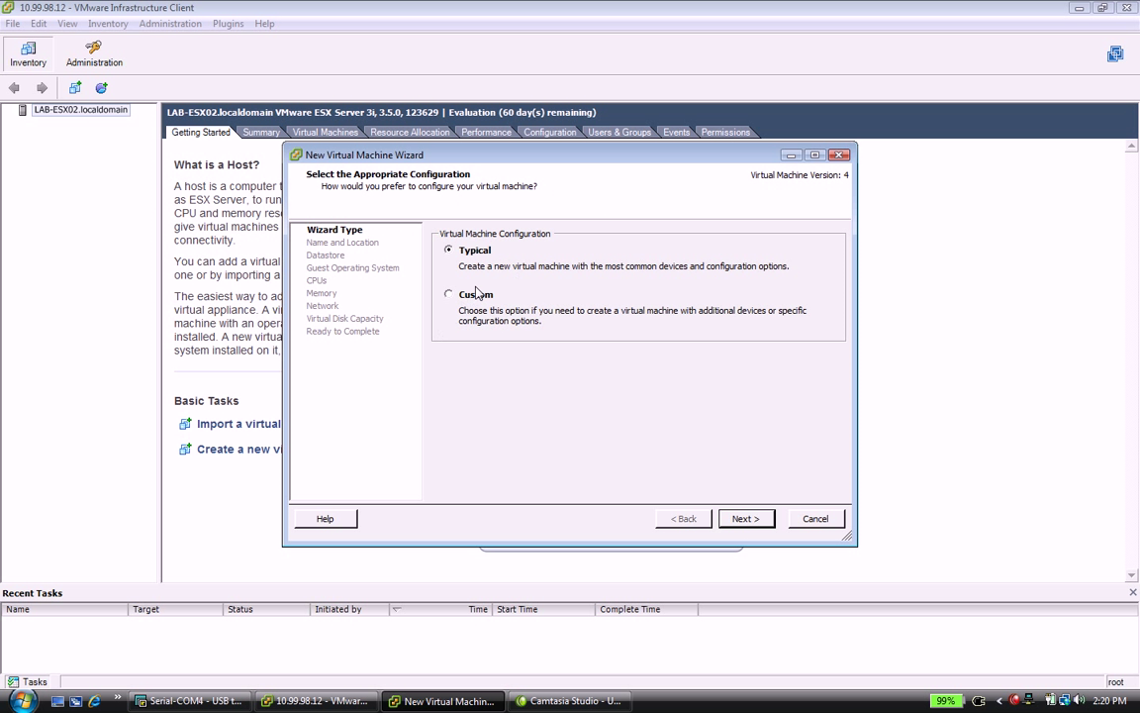
pyautogui.click(450, 295)
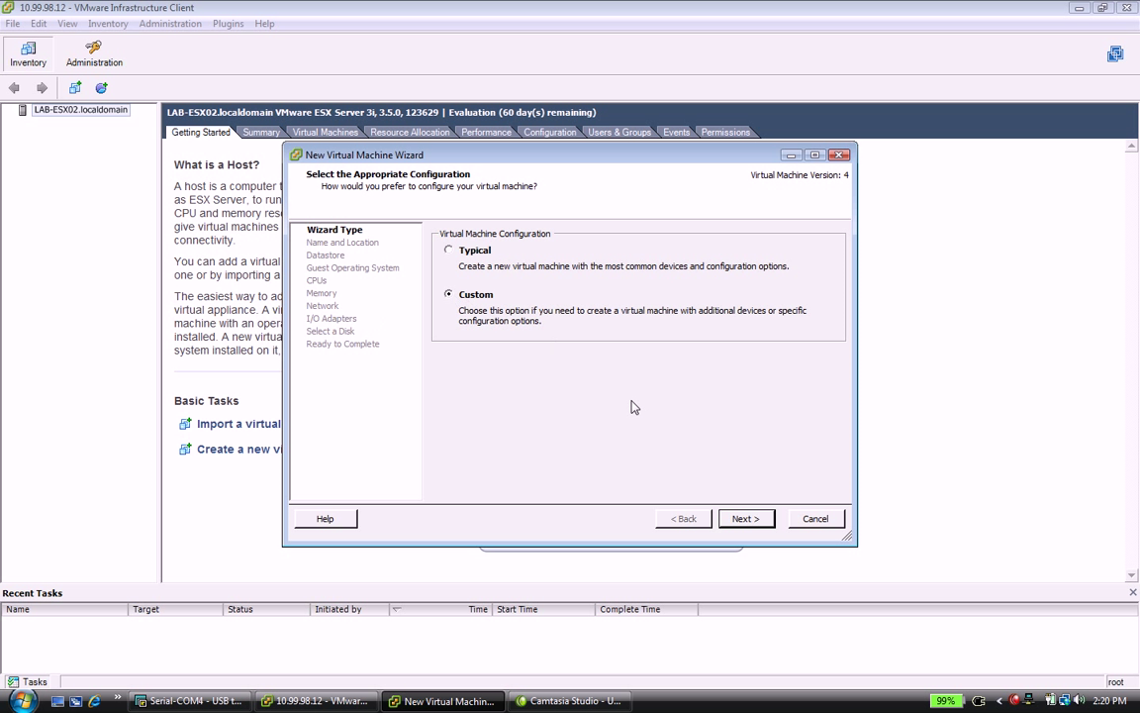
pyautogui.click(747, 520)
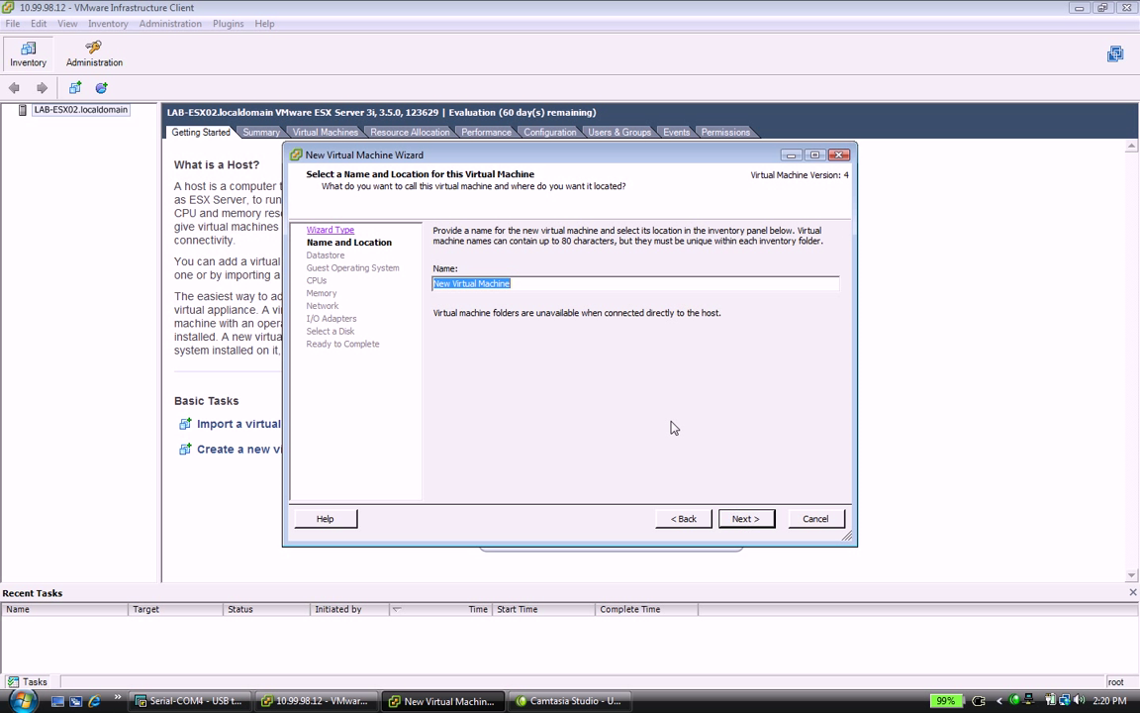
# Name the virtual machine "CUCM 7x Sub01" and accept datastore1 as its storage location.
pyautogui.write('CUCM 7')
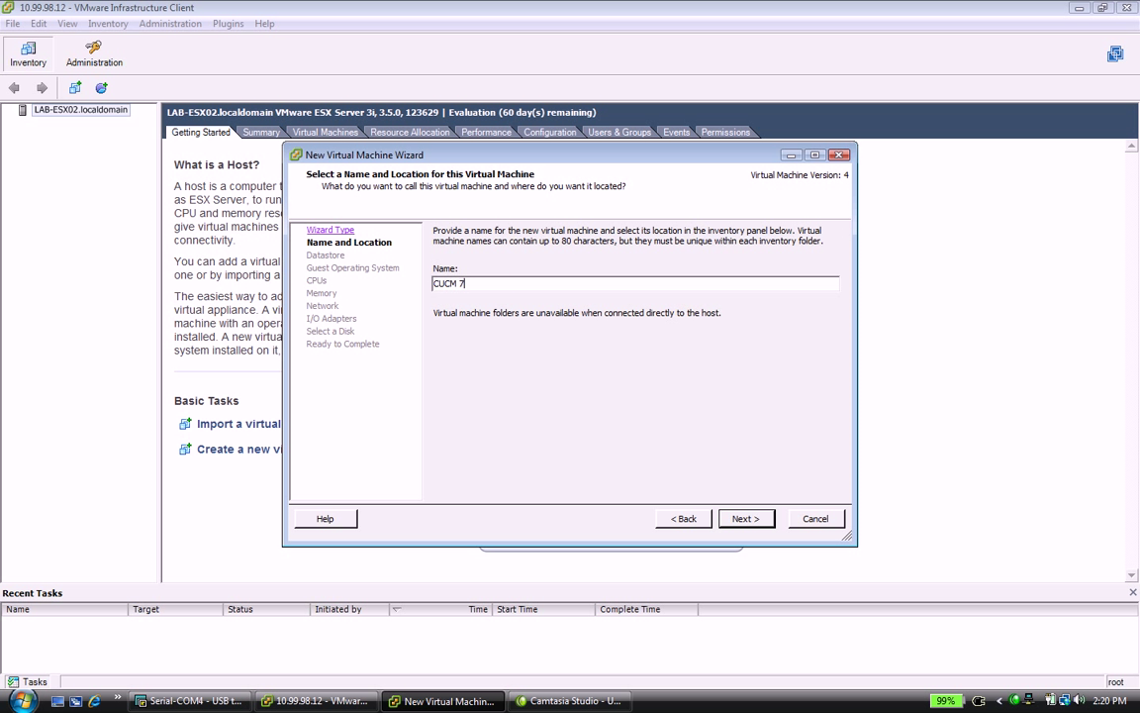
pyautogui.write('x Sub021')
pyautogui.press('BackSpace')
pyautogui.press('BackSpace')
pyautogui.write('1')
pyautogui.click(746, 521)
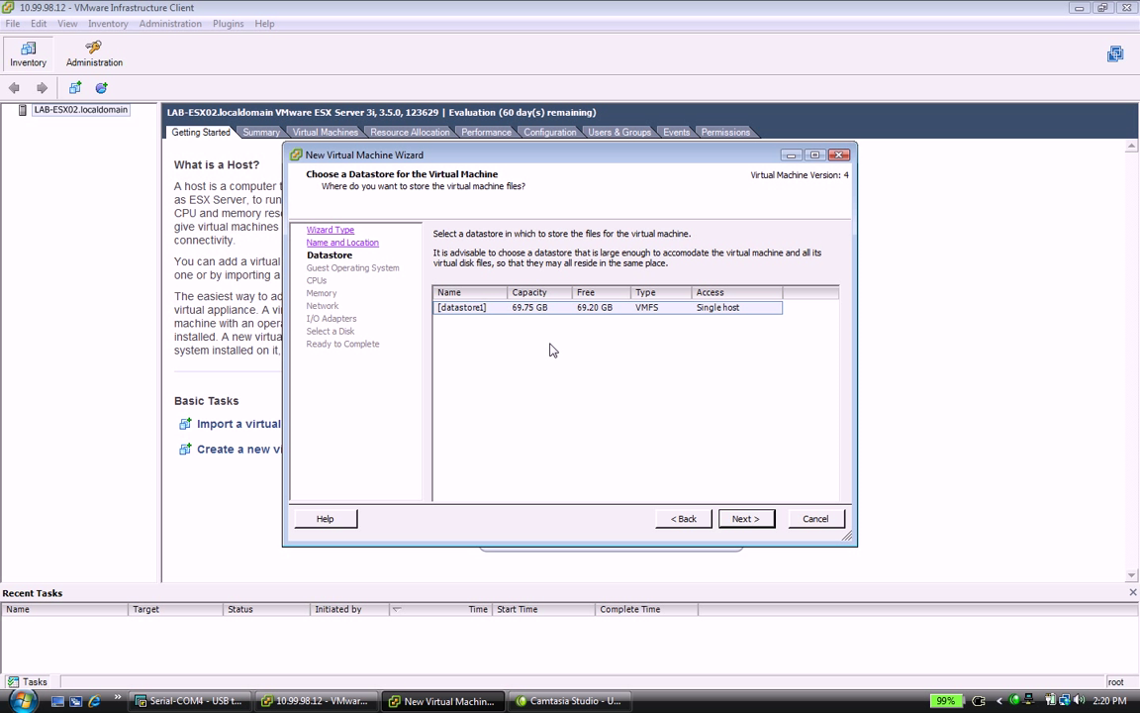
pyautogui.click(747, 519)
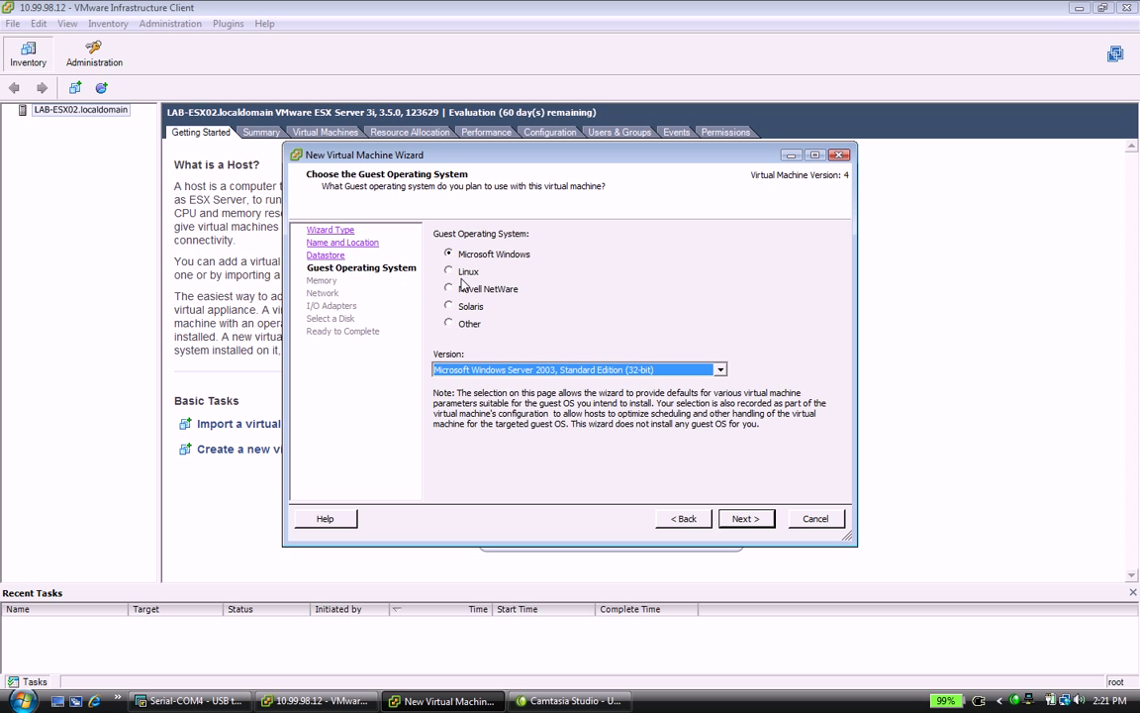
# Set the guest operating system to Linux, version Red Hat Enterprise Linux 4 (32-bit).
pyautogui.click(450, 271)
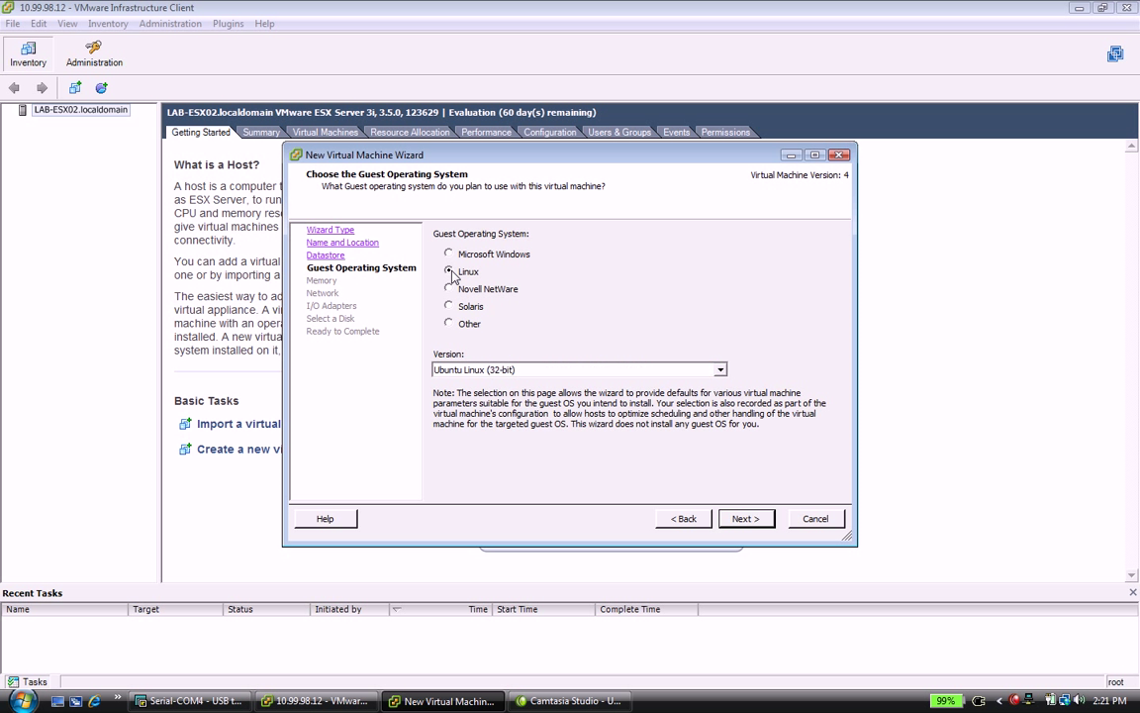
pyautogui.click(534, 369)
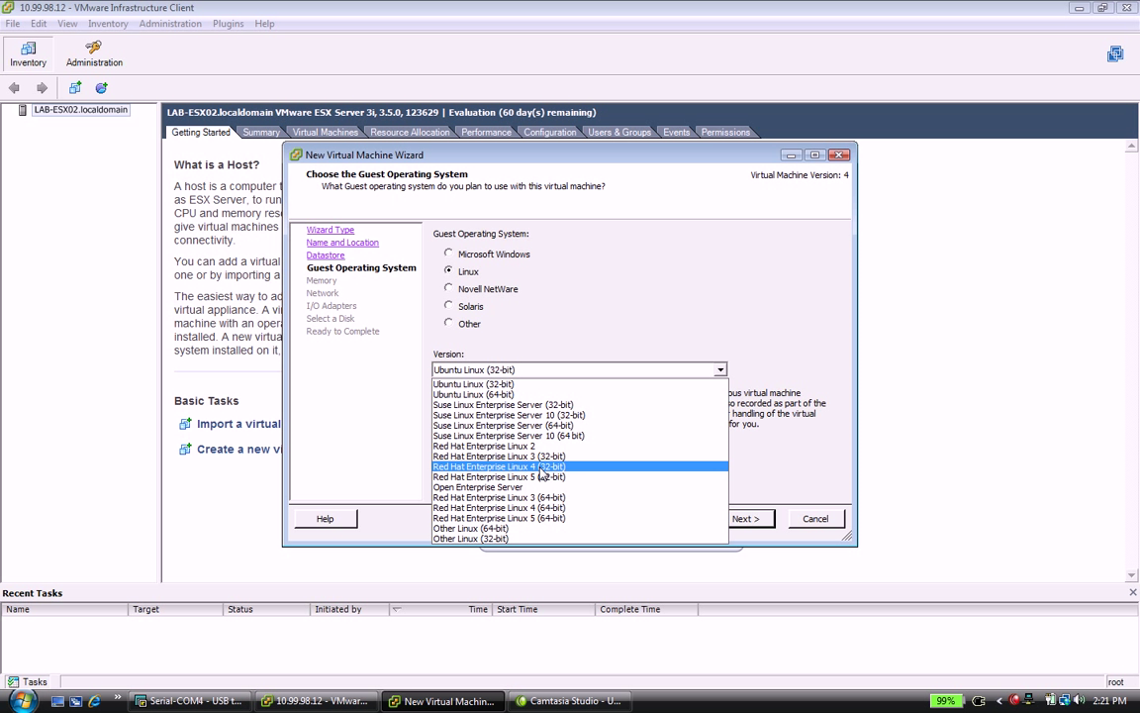
pyautogui.click(543, 466)
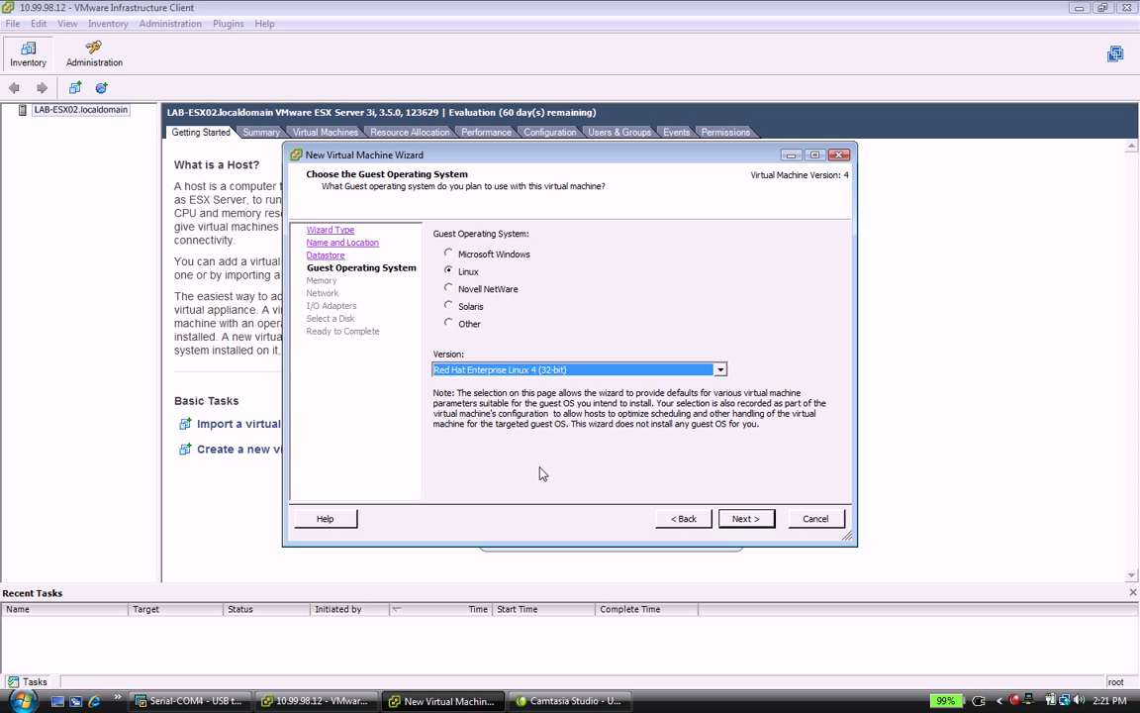
pyautogui.click(622, 370)
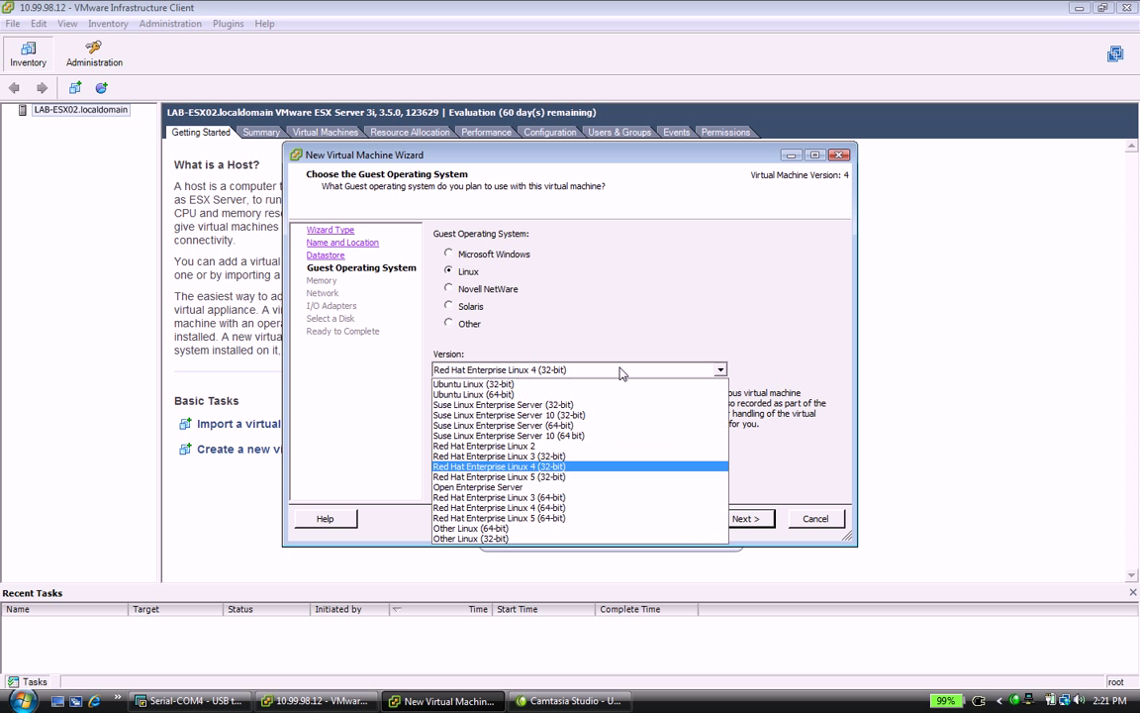
pyautogui.click(579, 467)
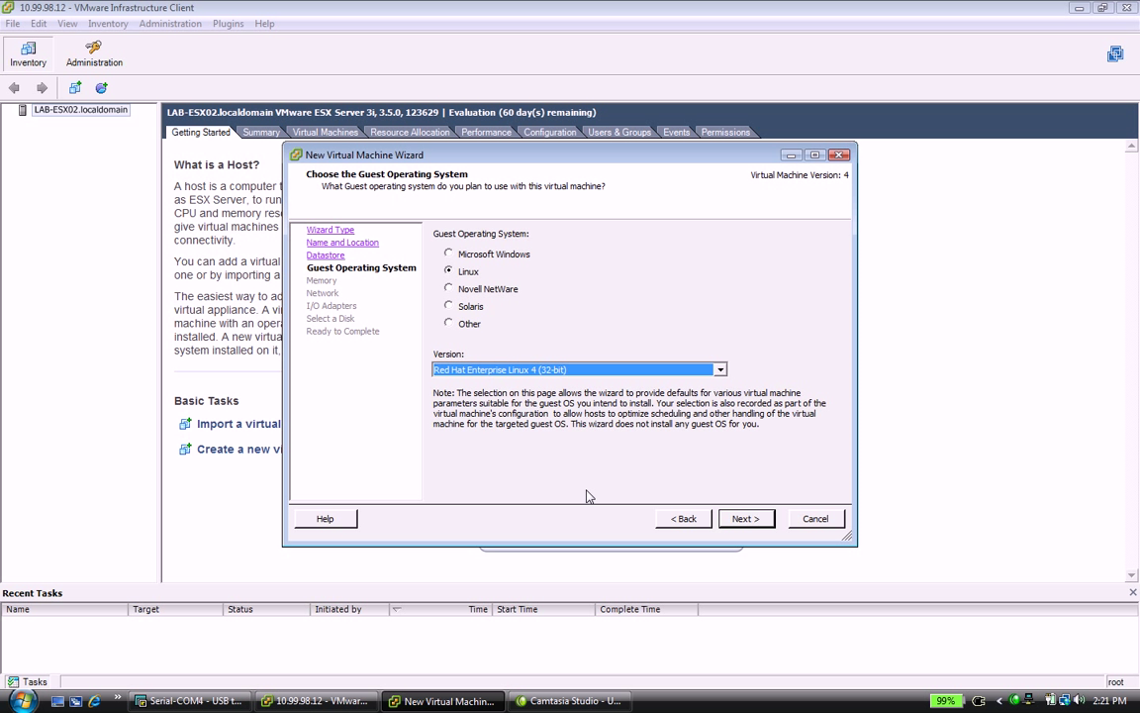
pyautogui.click(745, 518)
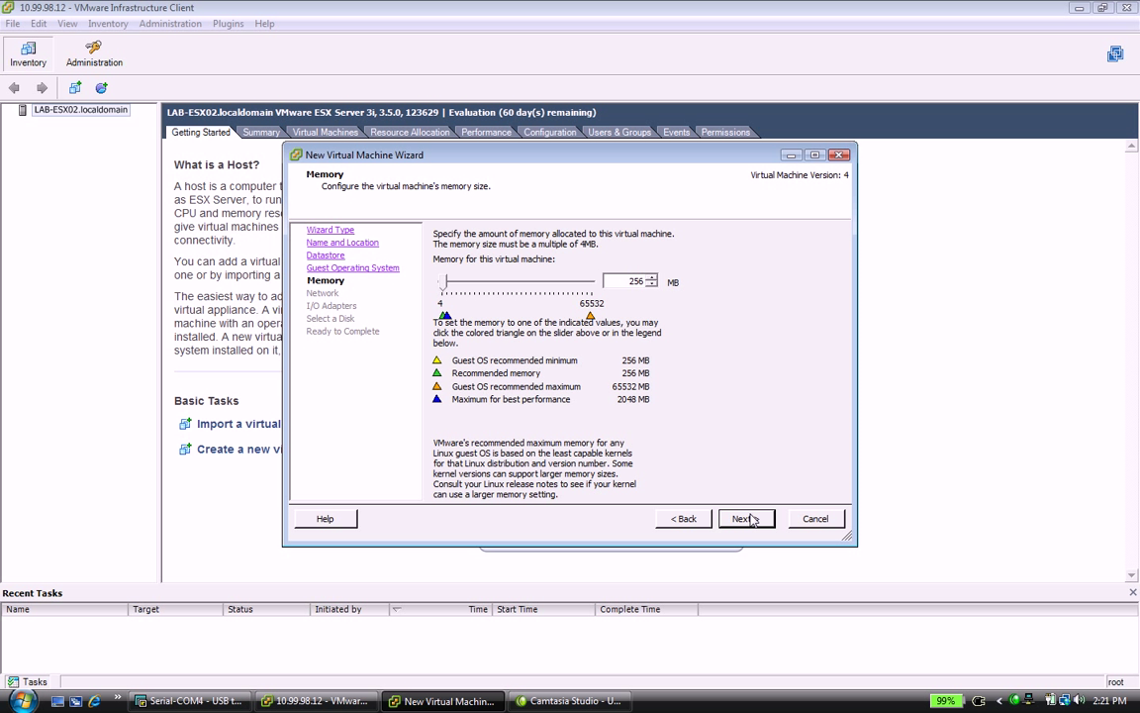
# Allocate 1024 MB of memory to the virtual machine.
pyautogui.doubleClick(626, 281)
pyautogui.write('1024')
pyautogui.click(740, 520)
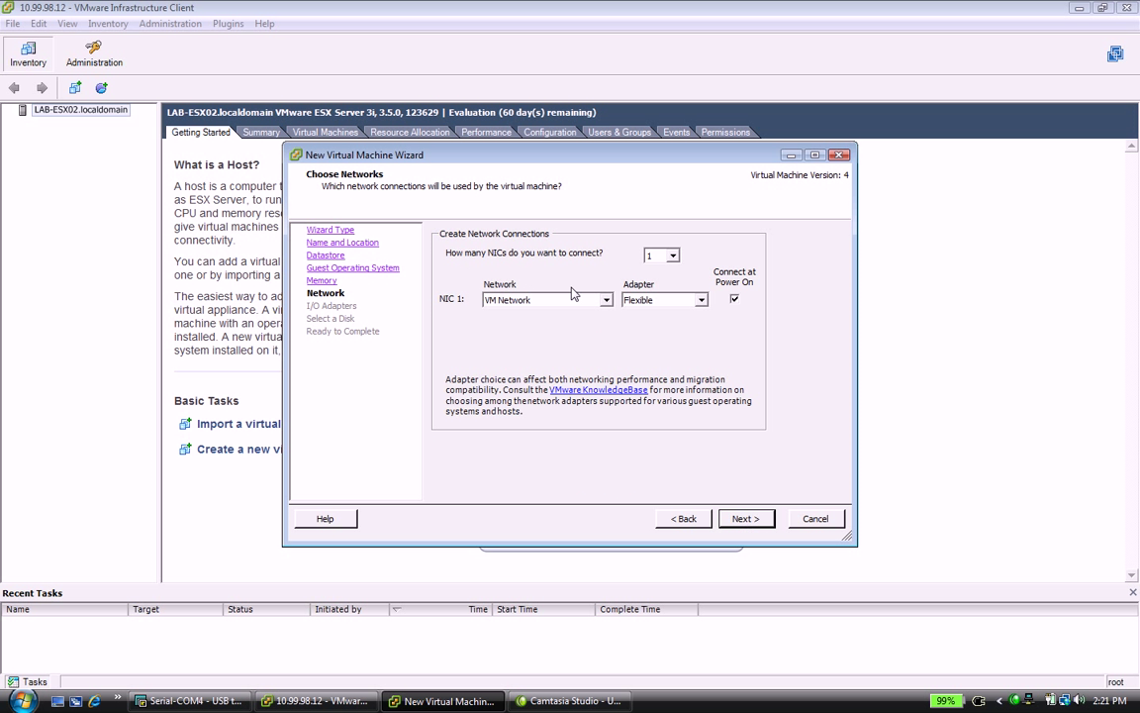
# Connect NIC 1 to VM Network and accept the LSI Logic SCSI adapter.
pyautogui.click(604, 300)
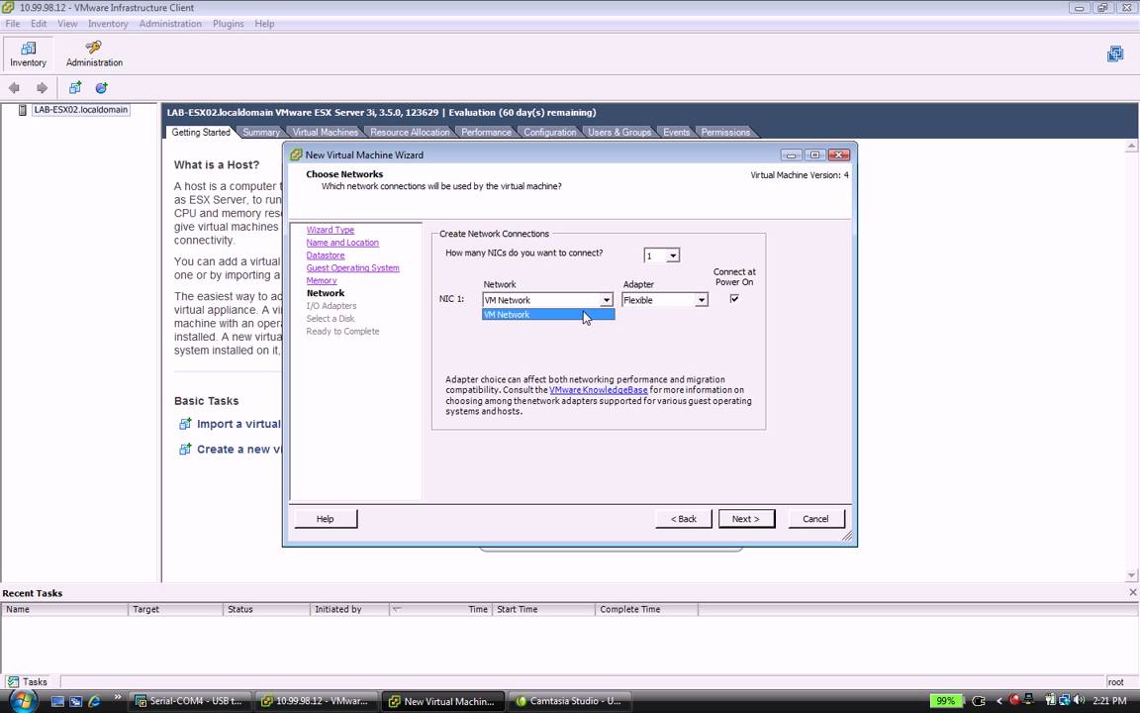
pyautogui.click(584, 315)
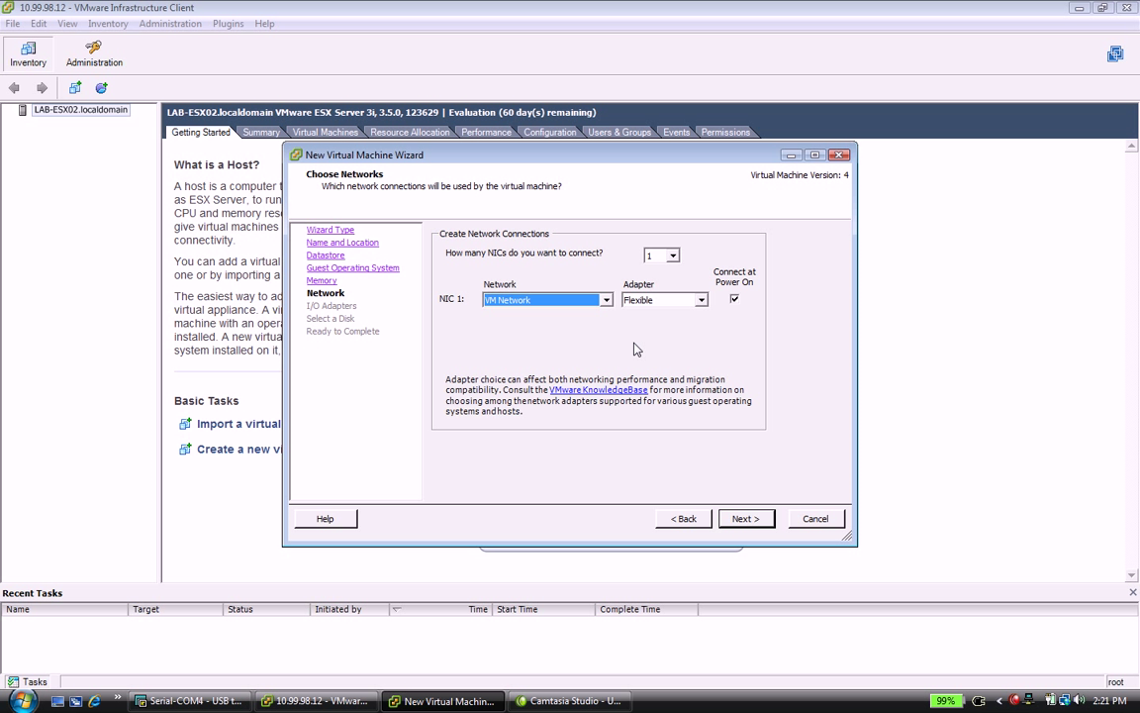
pyautogui.click(746, 521)
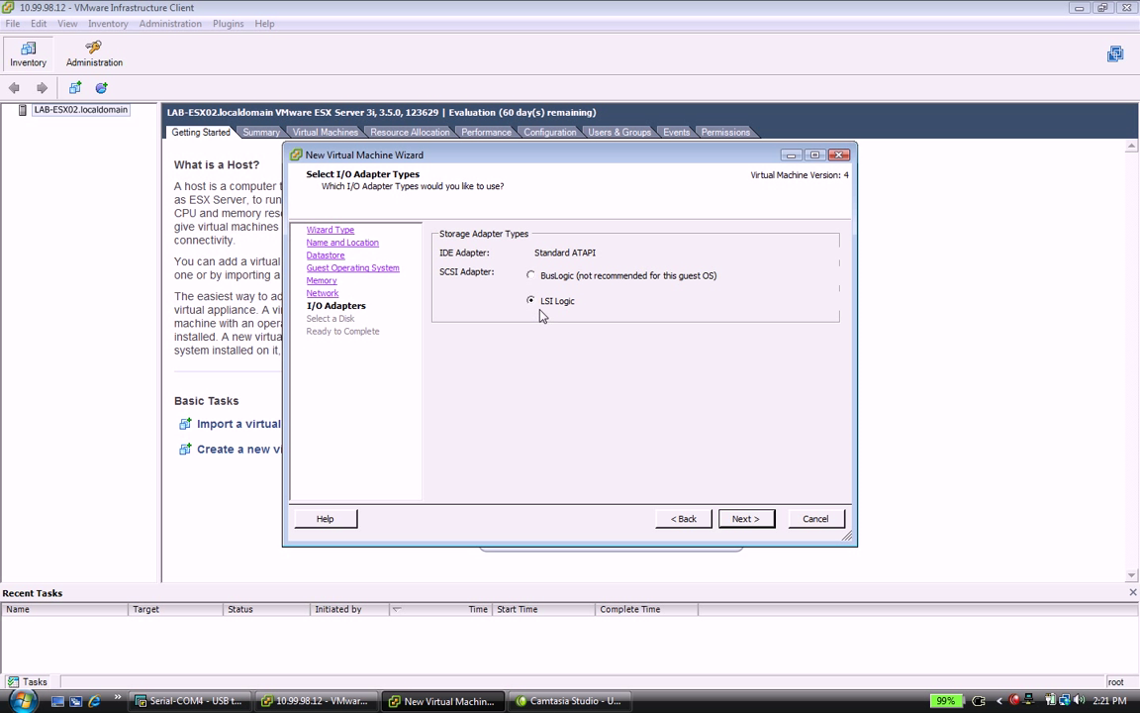
pyautogui.click(745, 518)
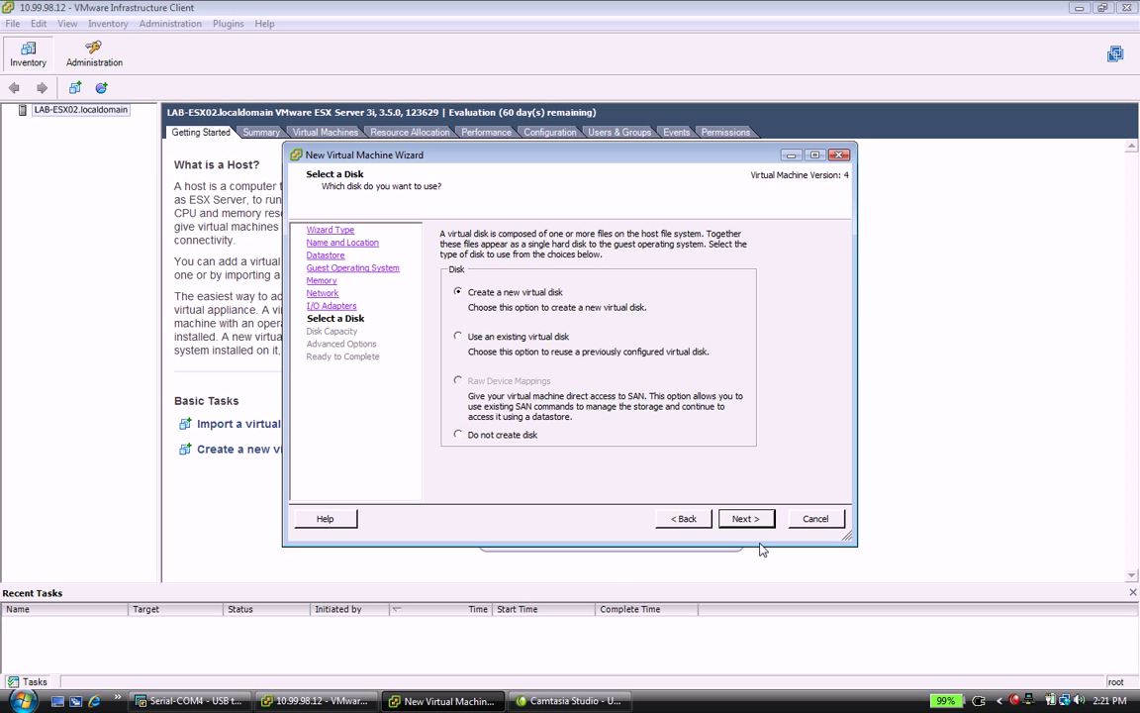
# Create a new 40 GB virtual disk with the default advanced options and finish creating the virtual machine.
pyautogui.click(747, 519)
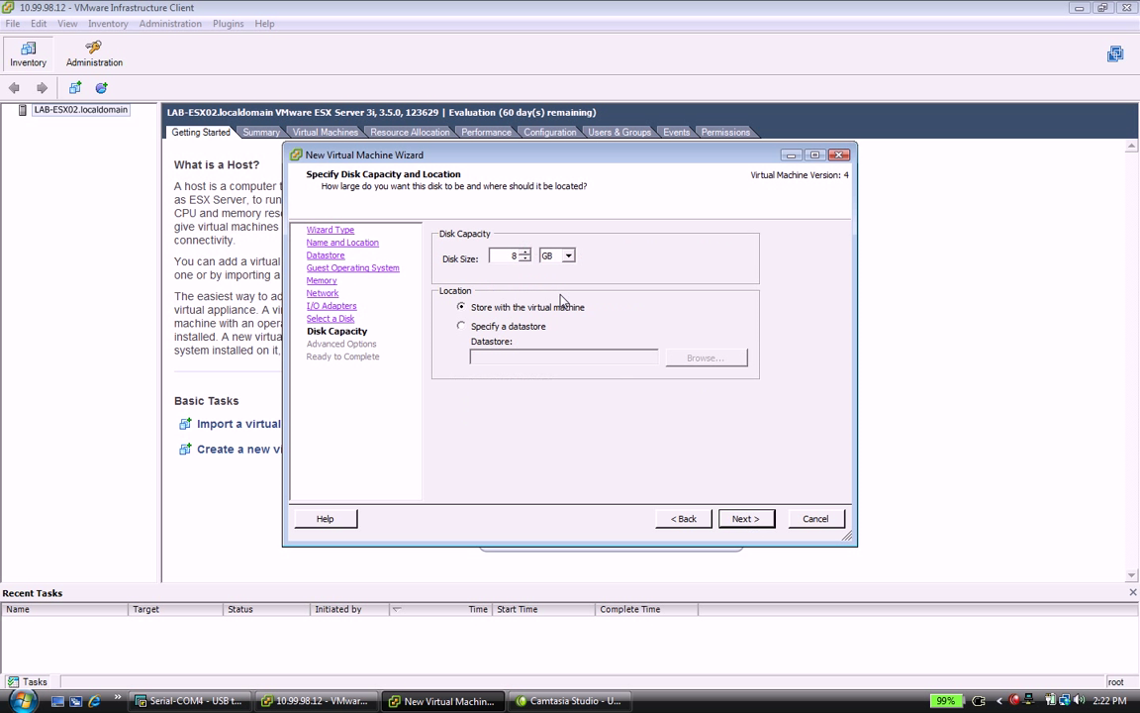
pyautogui.doubleClick(507, 255)
pyautogui.write('40')
pyautogui.click(742, 520)
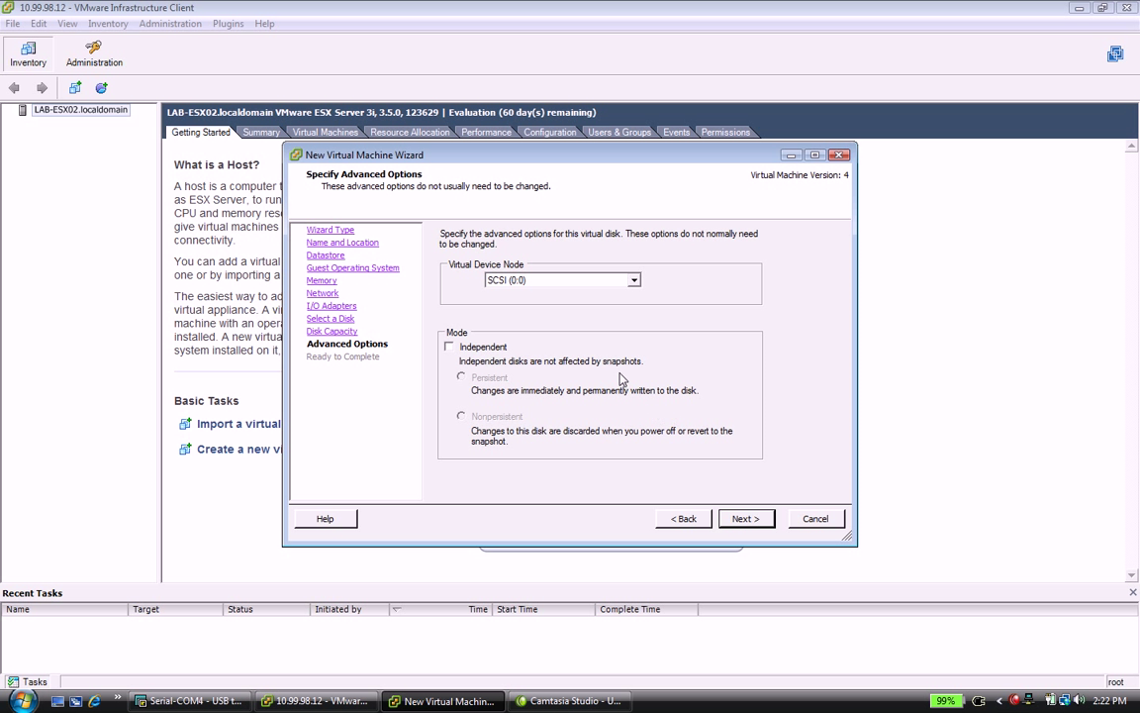
pyautogui.click(741, 520)
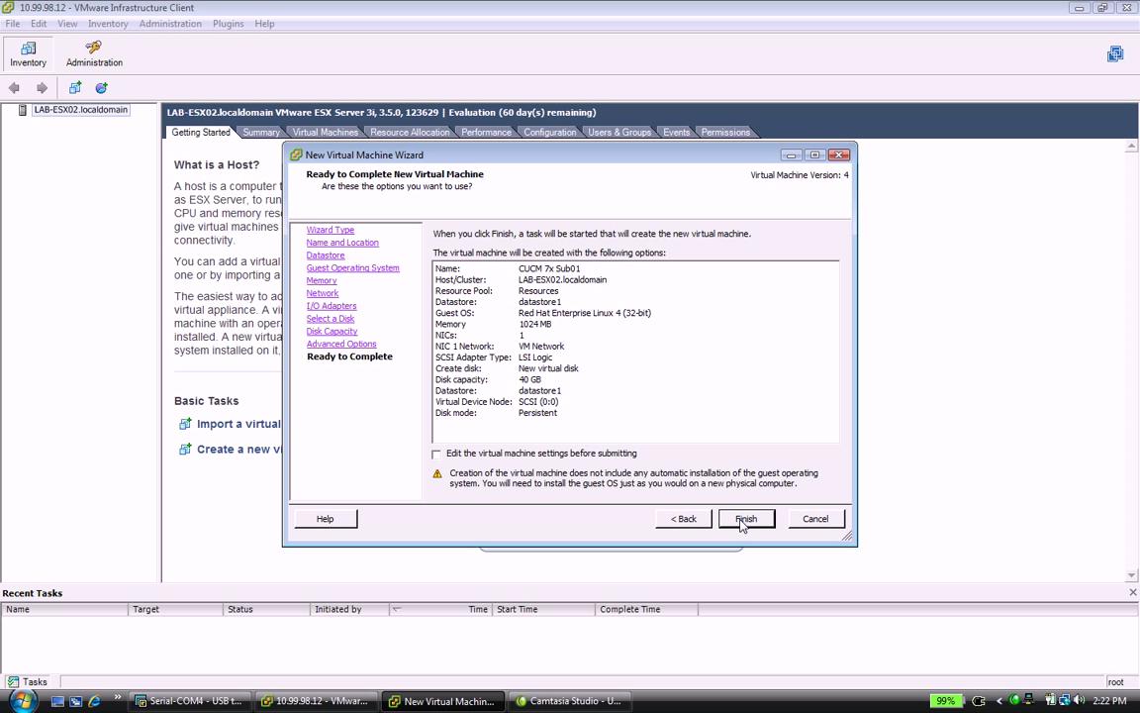
pyautogui.click(745, 519)
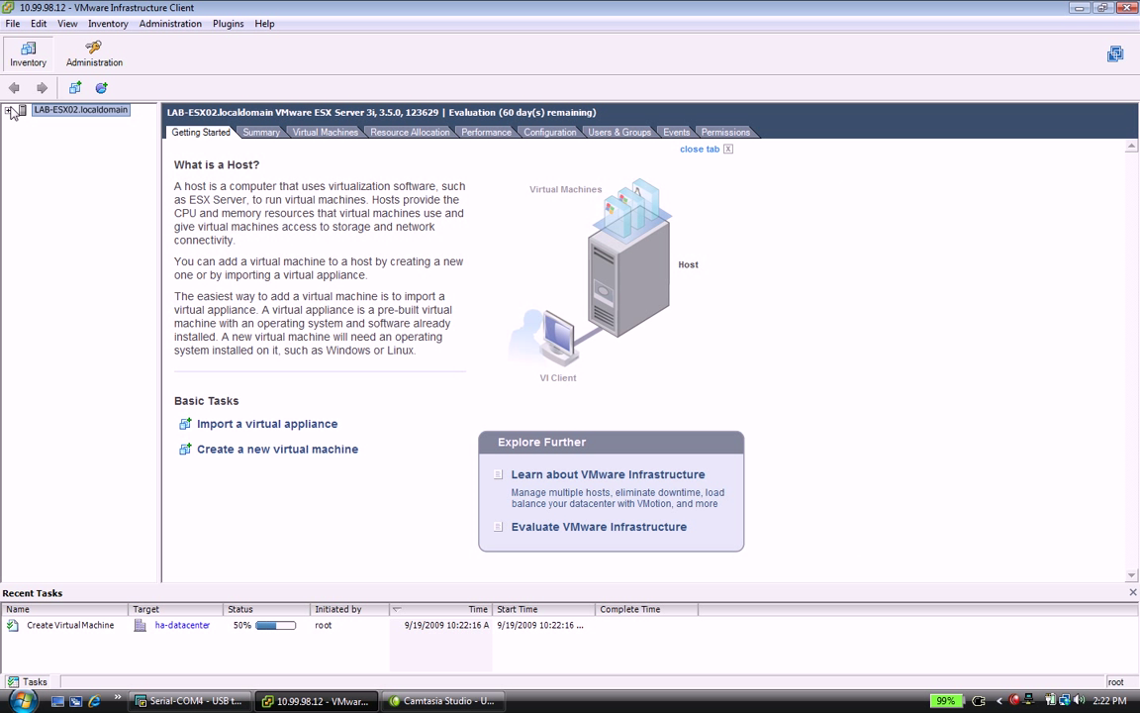
# Expand the host in the inventory and power on the CUCM 7x Sub01 virtual machine.
pyautogui.click(8, 110)
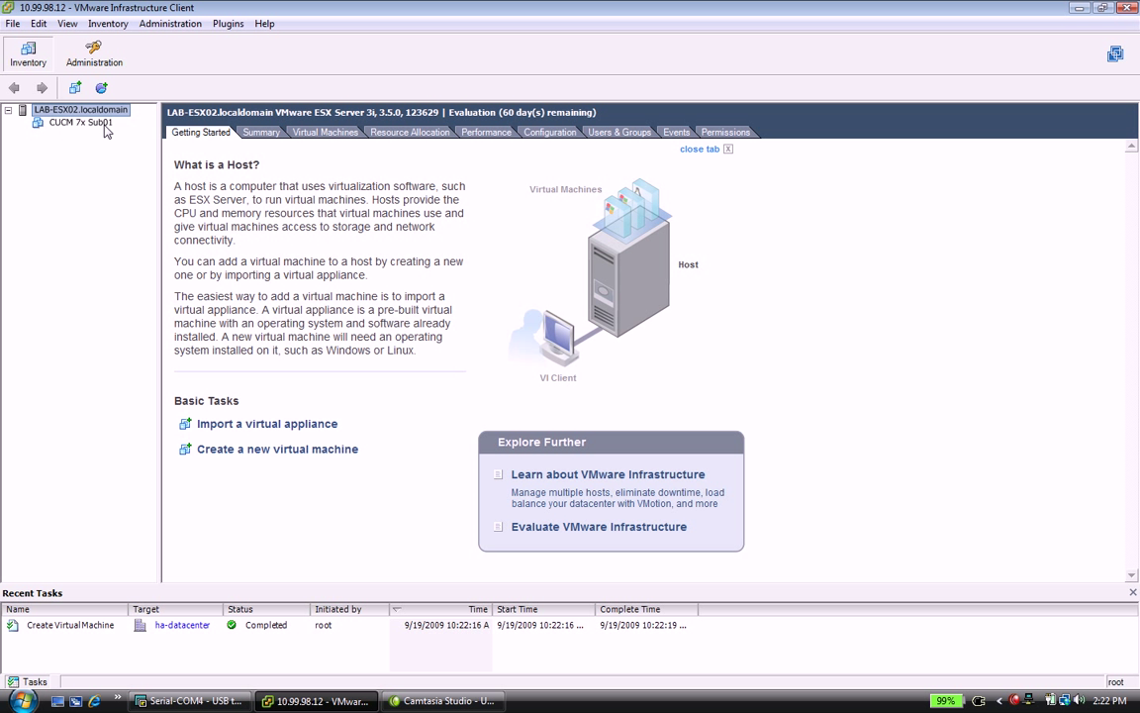
pyautogui.click(95, 123)
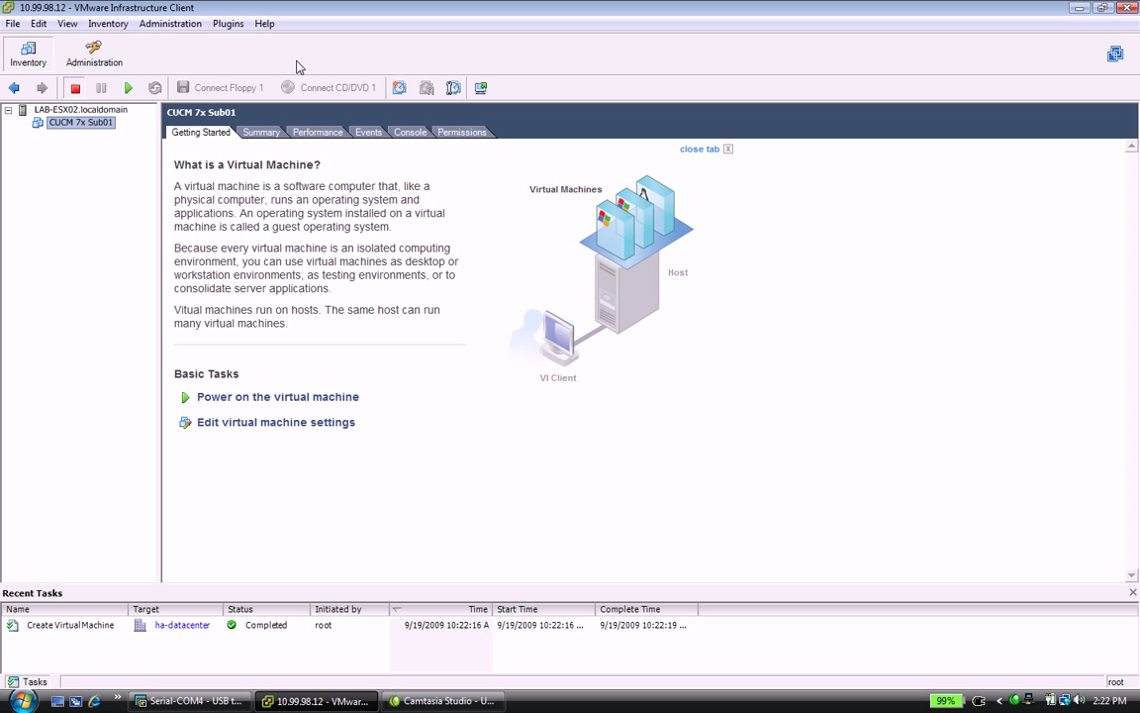
pyautogui.click(129, 88)
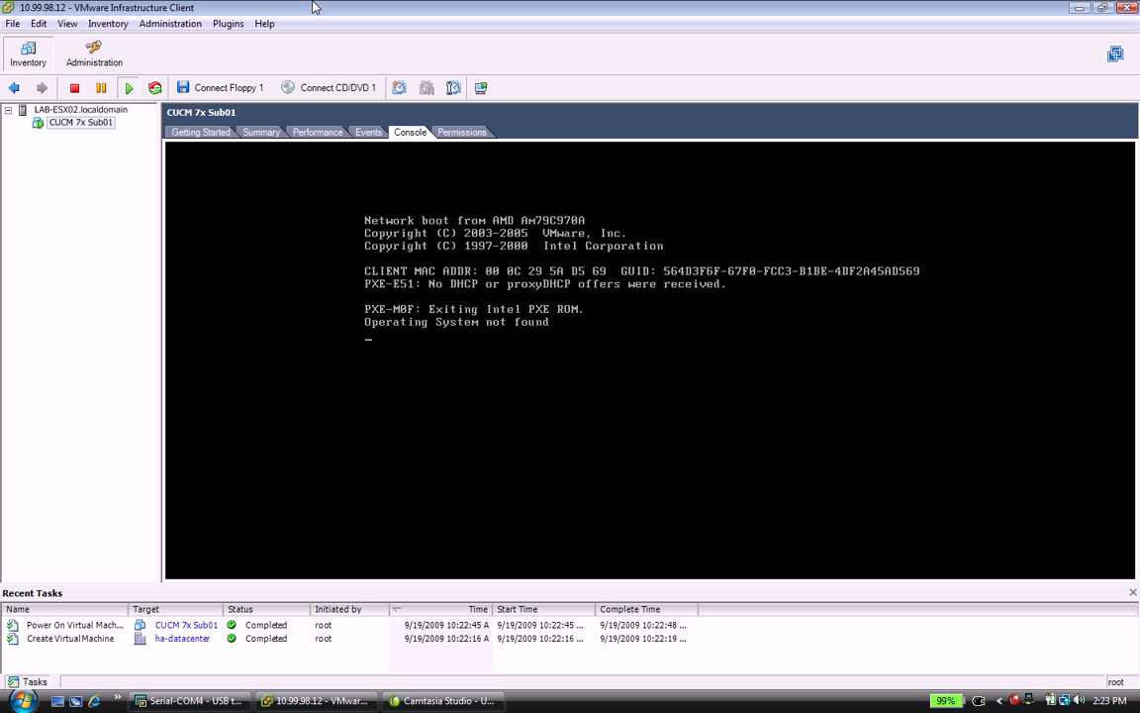
# Connect the virtual machine's CD/DVD 1 to drive F: and restart it from its console to boot the installation disc.
pyautogui.click(321, 89)
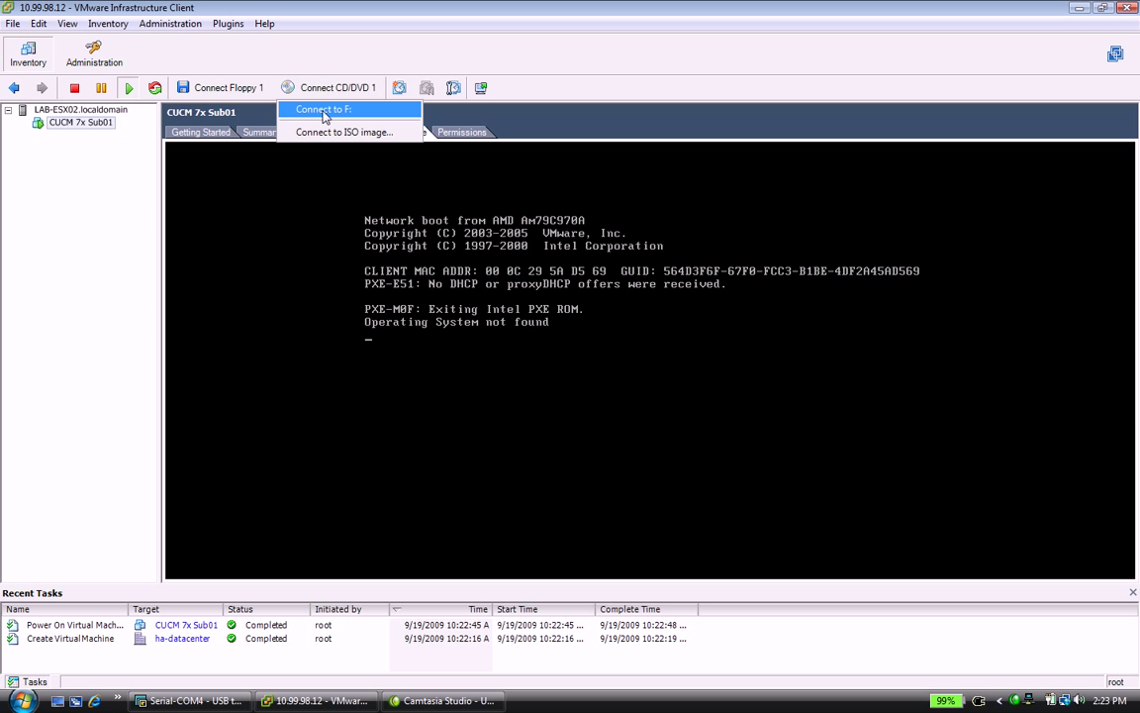
pyautogui.click(324, 111)
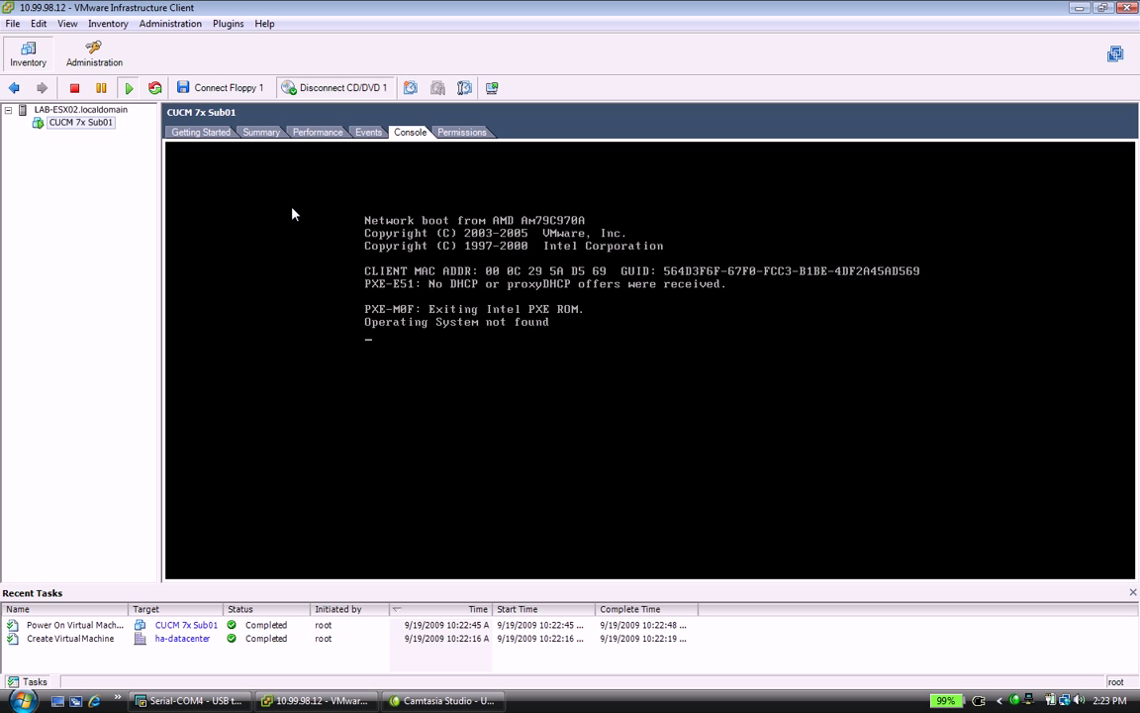
pyautogui.click(372, 229)
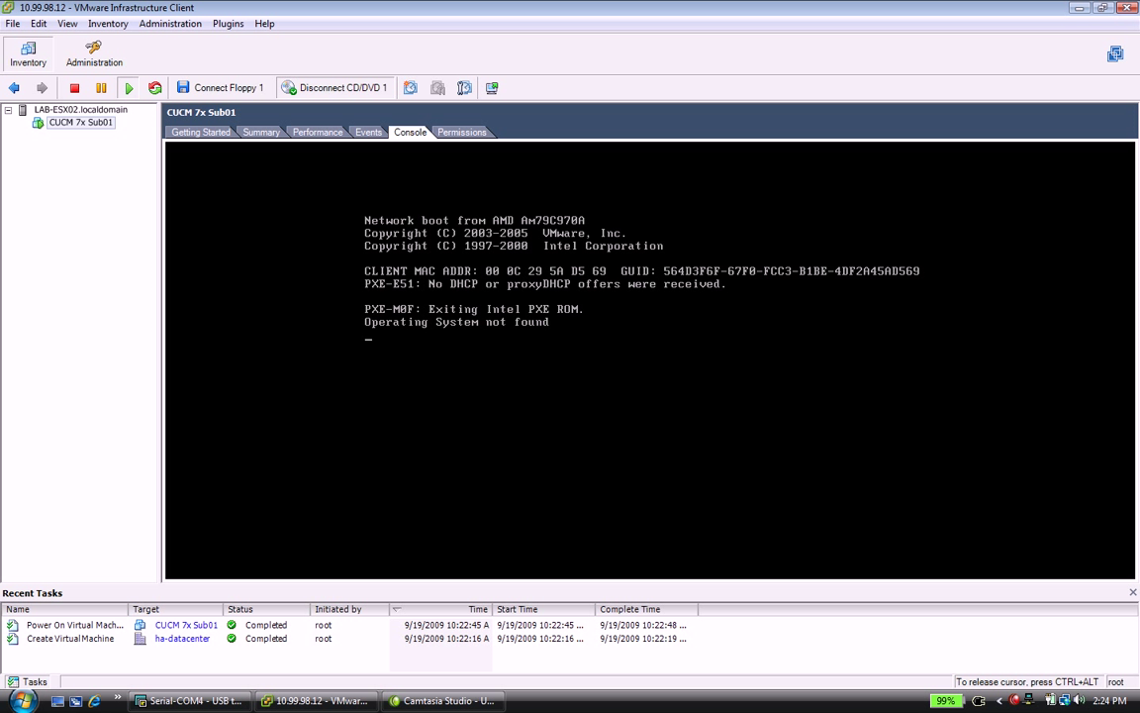
pyautogui.press('ctrl+alt+Insert')
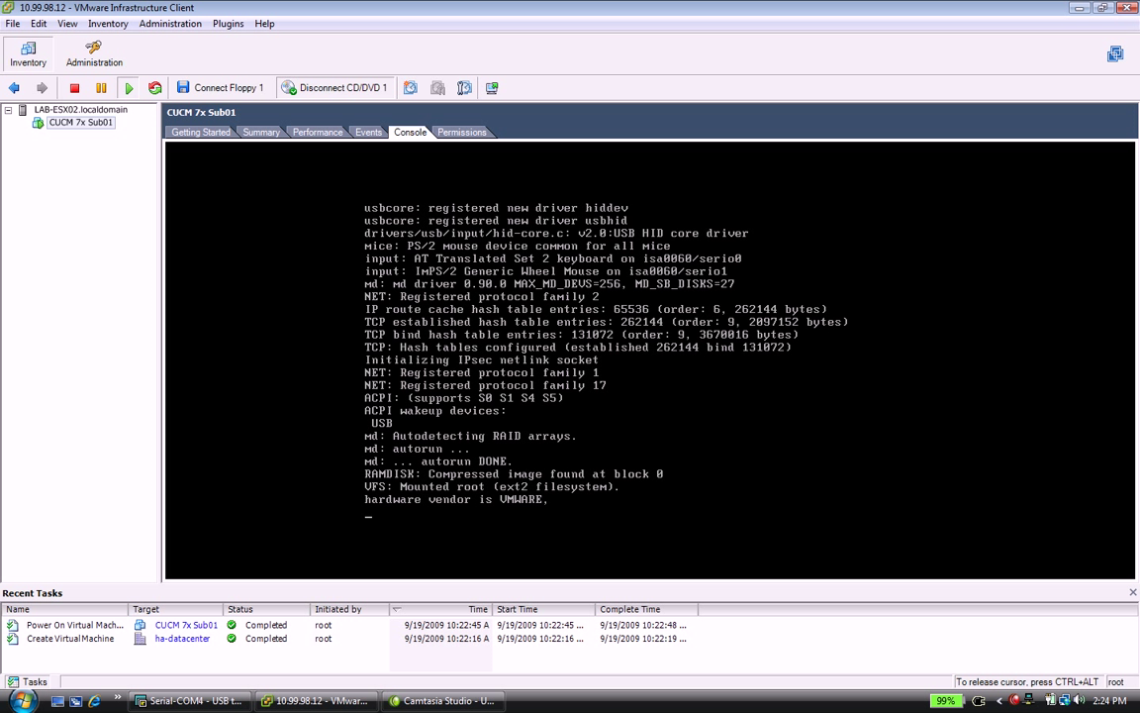
pyautogui.hotkey('ctrl', 'alt')
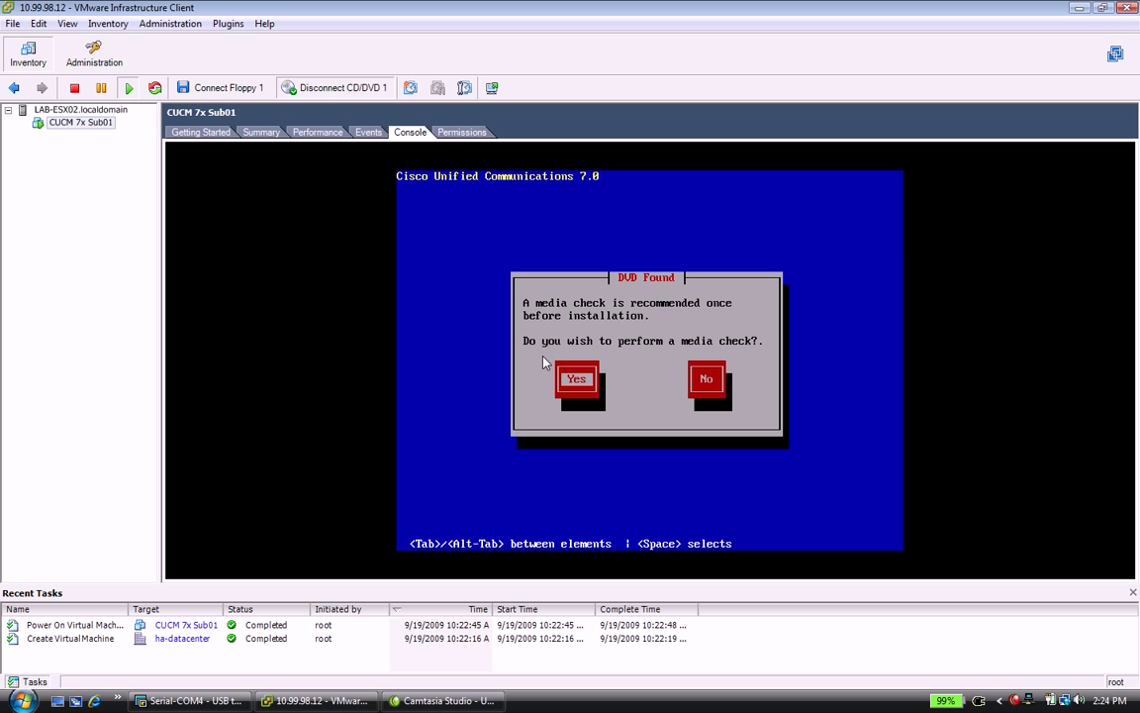
pyautogui.click(446, 701)
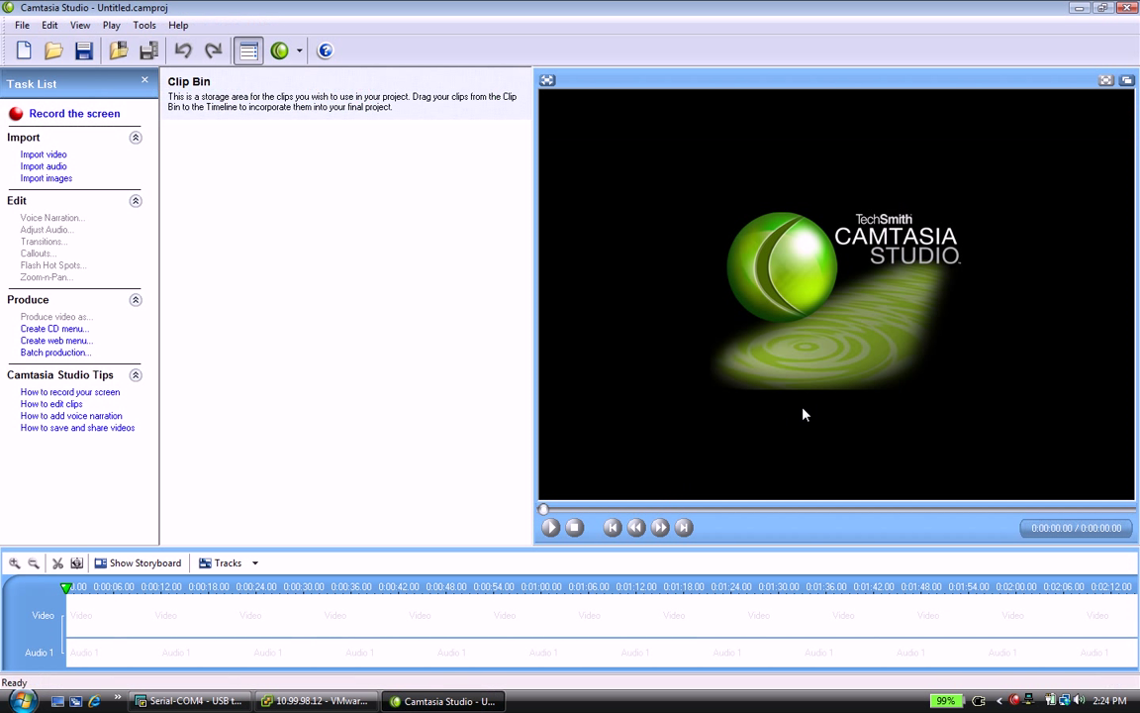